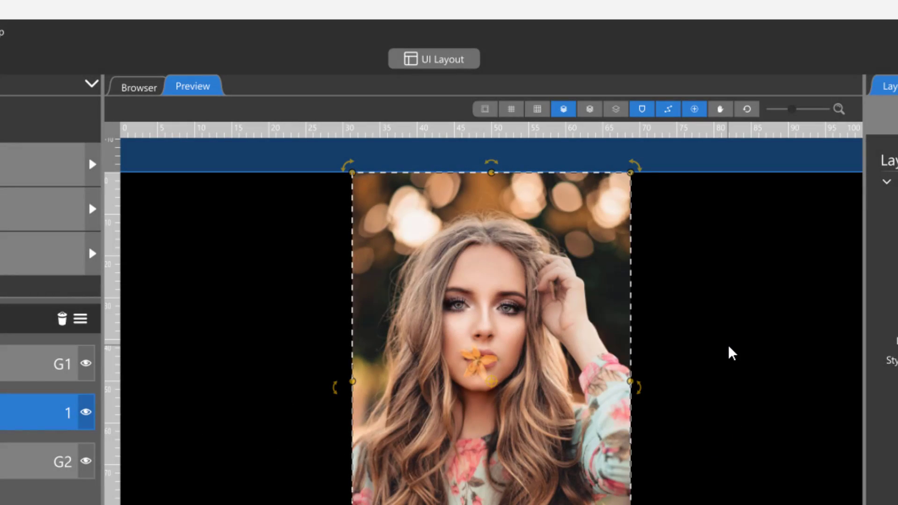
# Select slide 3, the portrait photo, and open its slide style list
pyautogui.click(472, 61)
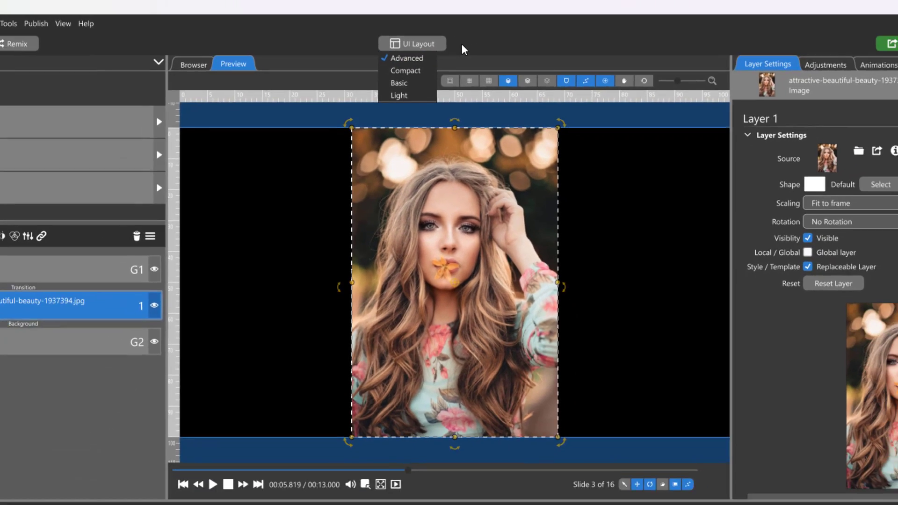
pyautogui.click(469, 51)
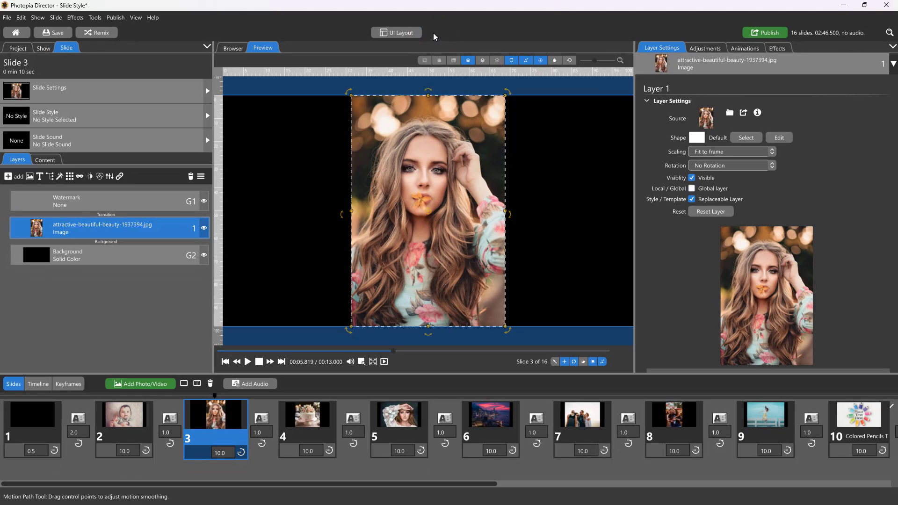
pyautogui.click(215, 412)
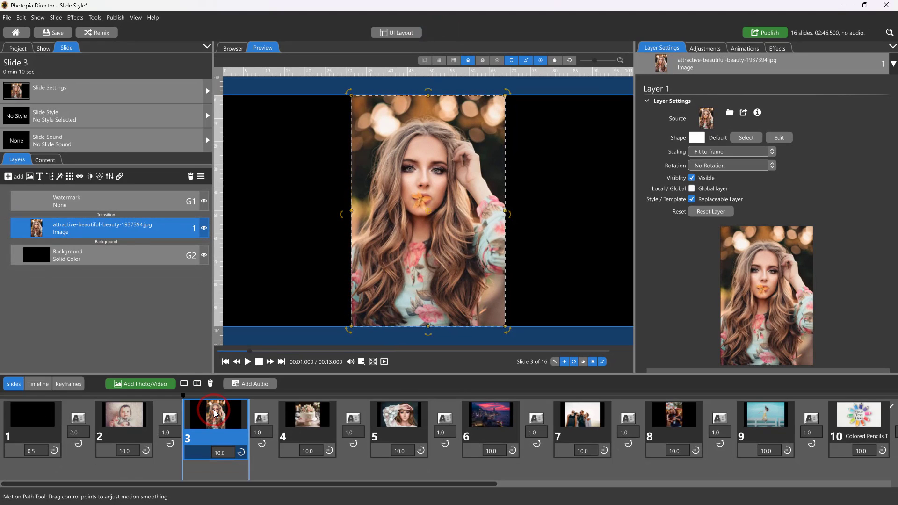
pyautogui.click(148, 120)
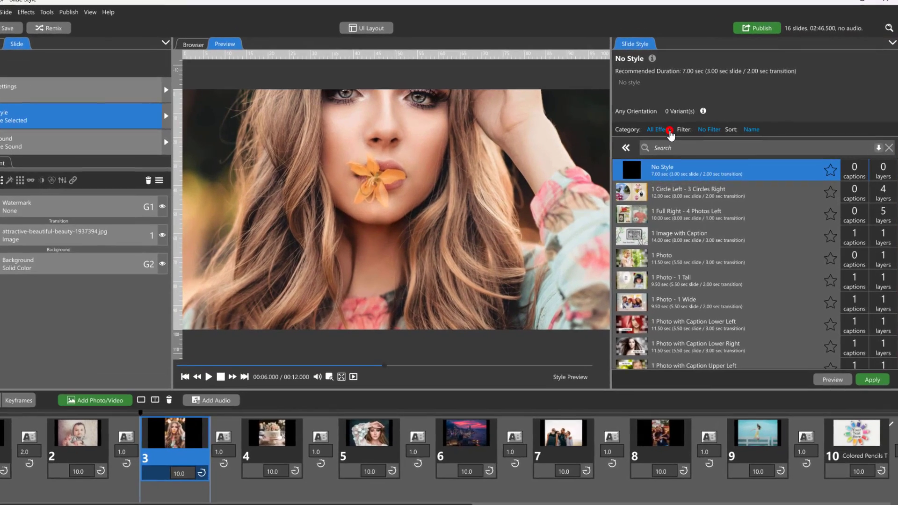
# Leave the style category unchanged and search the styles for 'Wed'
pyautogui.click(679, 130)
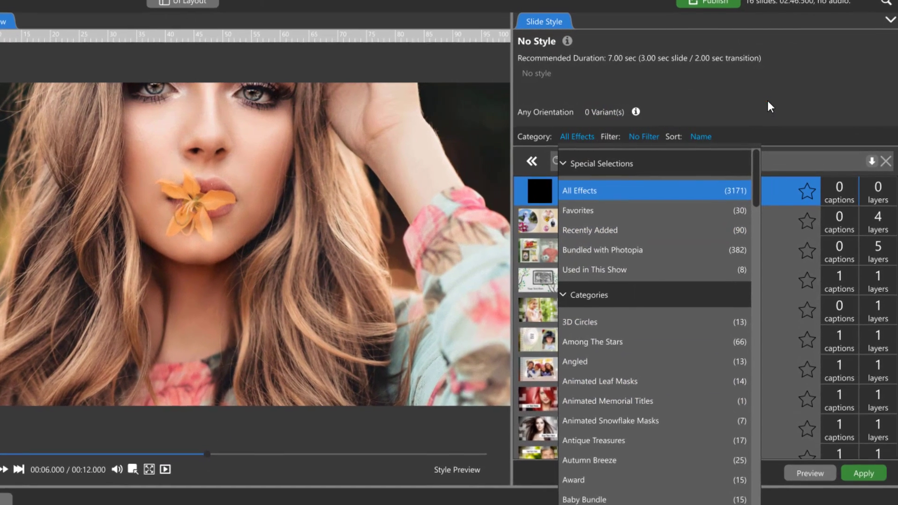
pyautogui.click(769, 100)
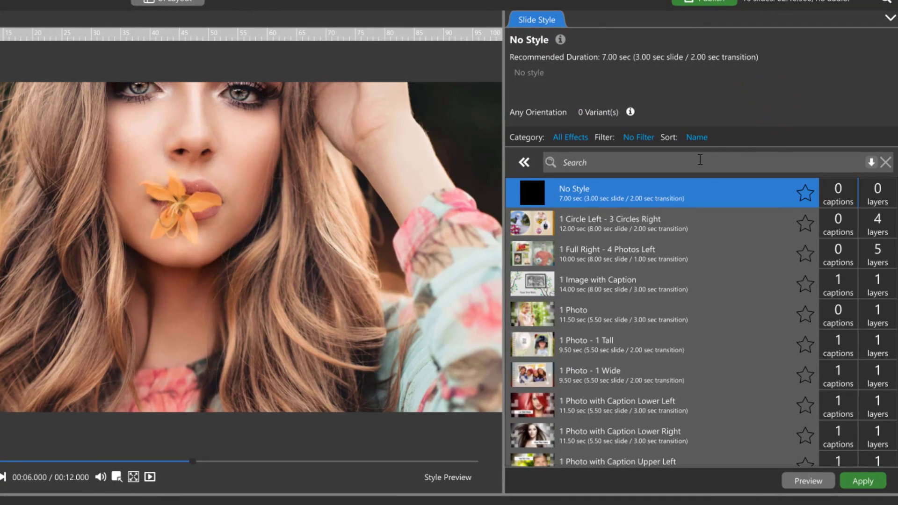
pyautogui.click(700, 160)
pyautogui.write('Wedding')
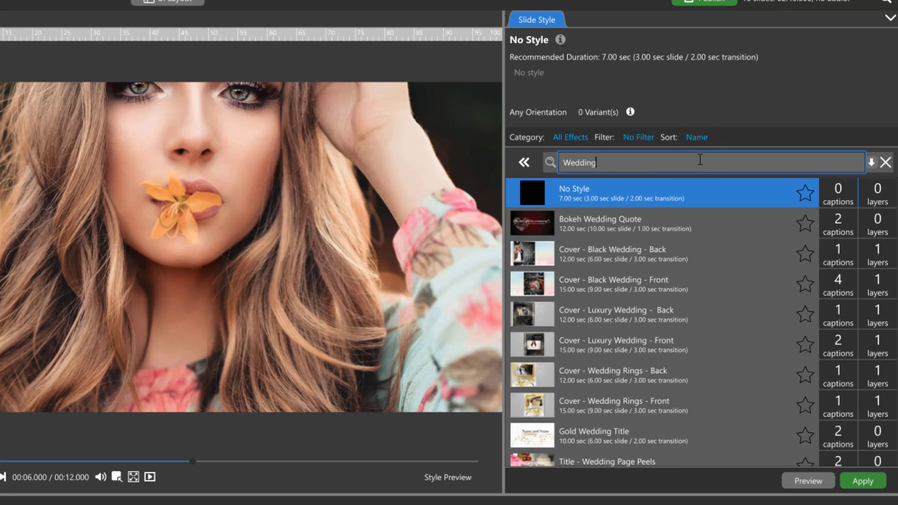
# Filter the styles to those whose layers match the slide
pyautogui.click(645, 138)
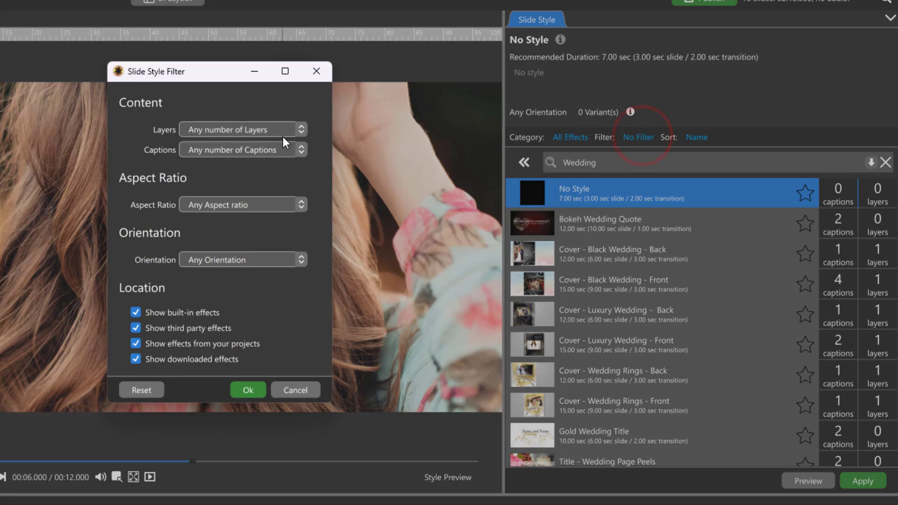
pyautogui.click(280, 135)
pyautogui.click(268, 156)
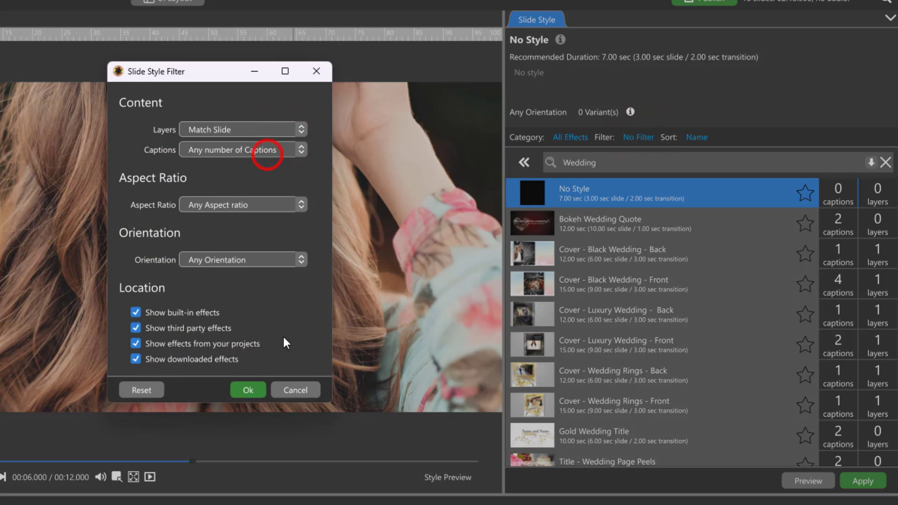
pyautogui.click(249, 390)
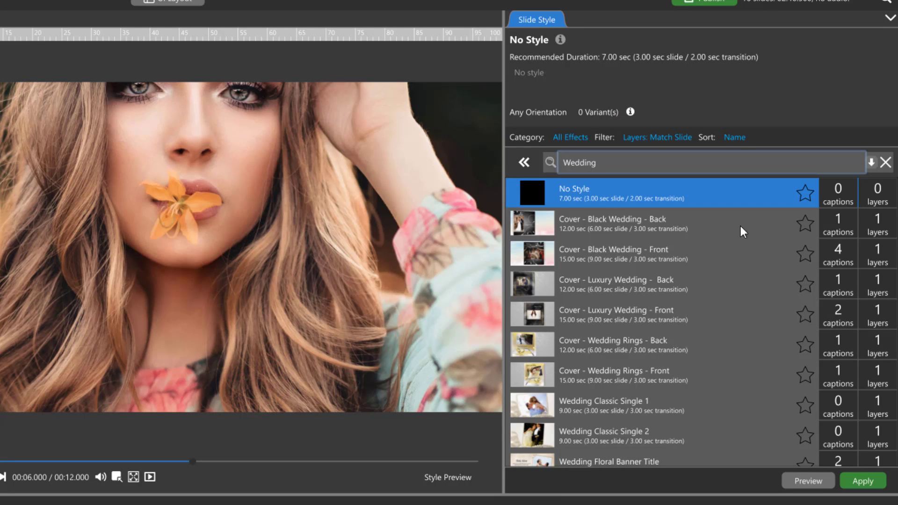
# Leave sorting unchanged and preview Wedding Floral Heart Title on the portrait
pyautogui.click(741, 140)
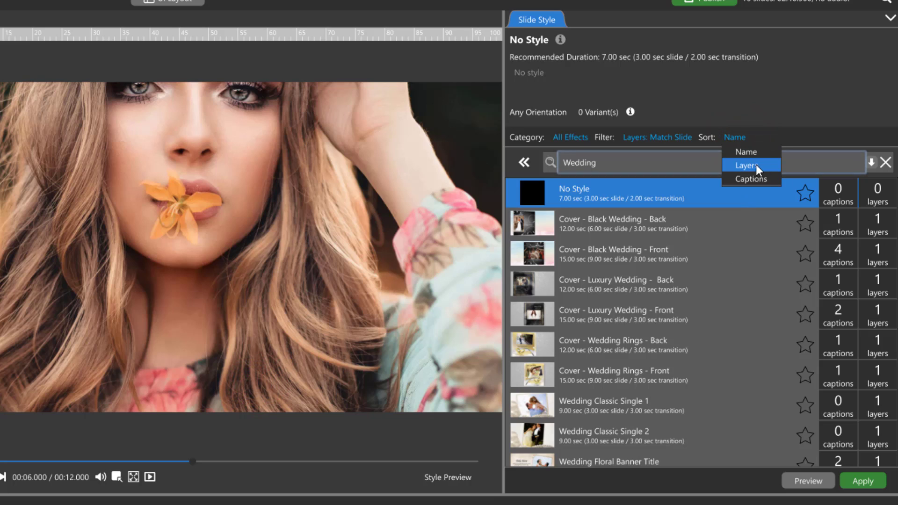
pyautogui.click(798, 137)
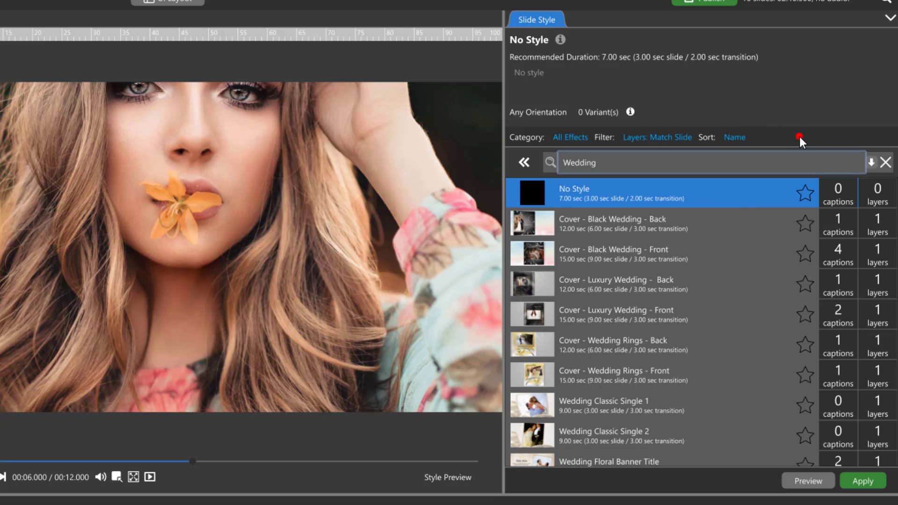
pyautogui.scroll(-5, 662, 337)
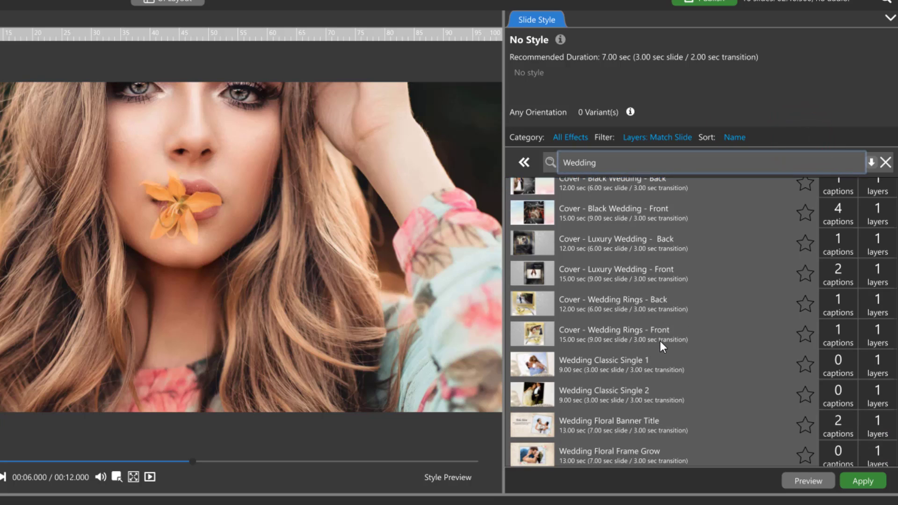
pyautogui.scroll(-2, 660, 341)
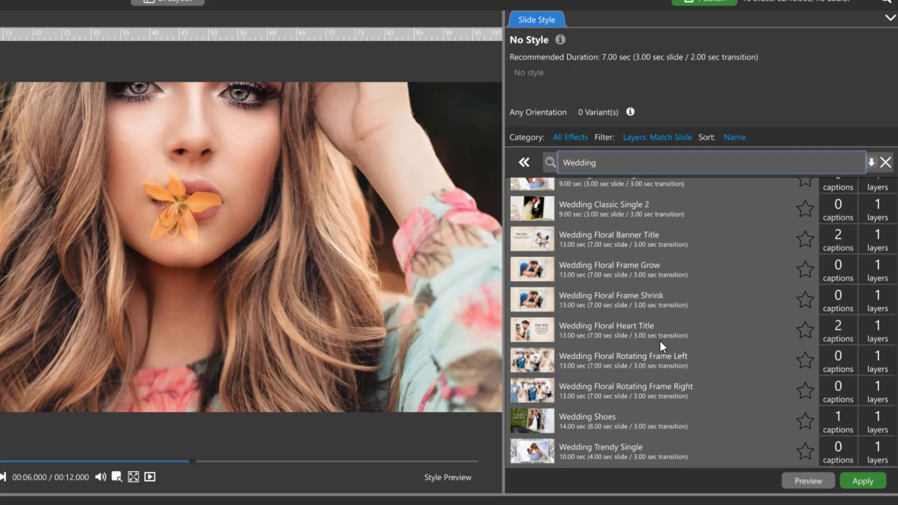
pyautogui.click(596, 325)
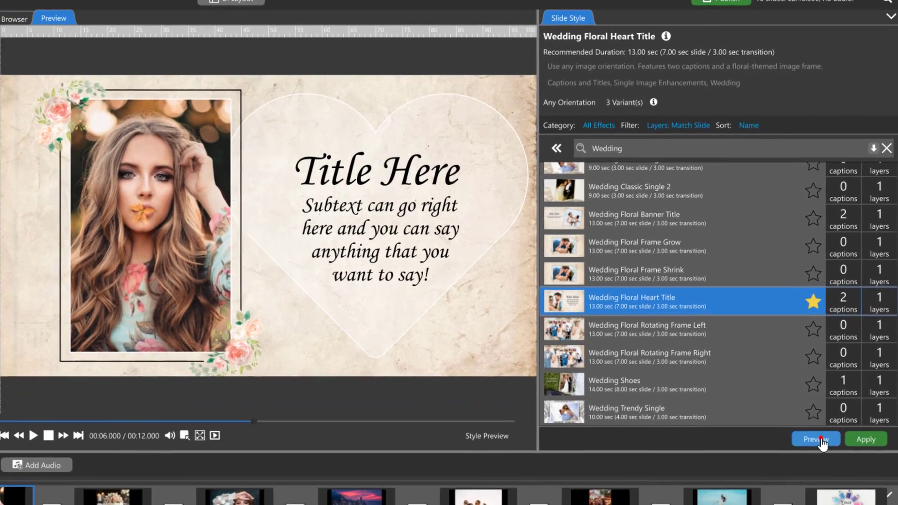
# Play and pause the style's preview, then apply Wedding Floral Heart Title to slide 3
pyautogui.click(820, 459)
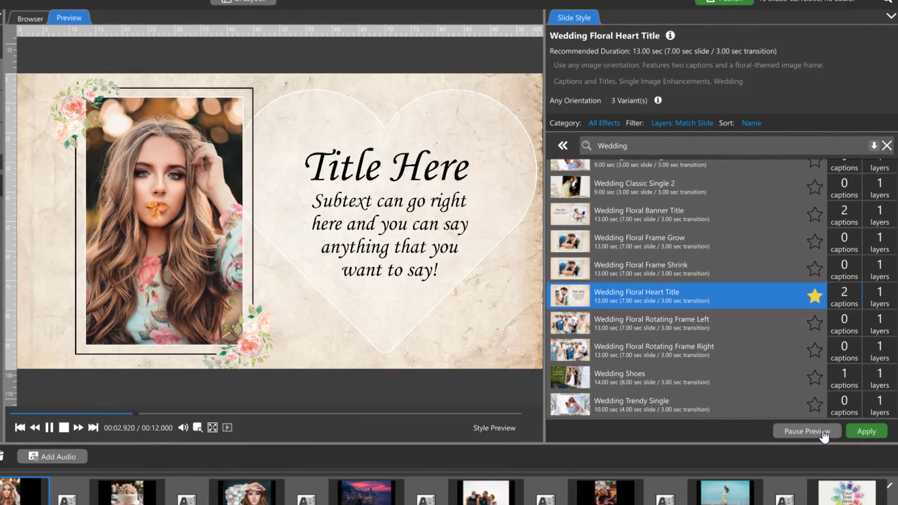
pyautogui.click(823, 432)
pyautogui.click(865, 432)
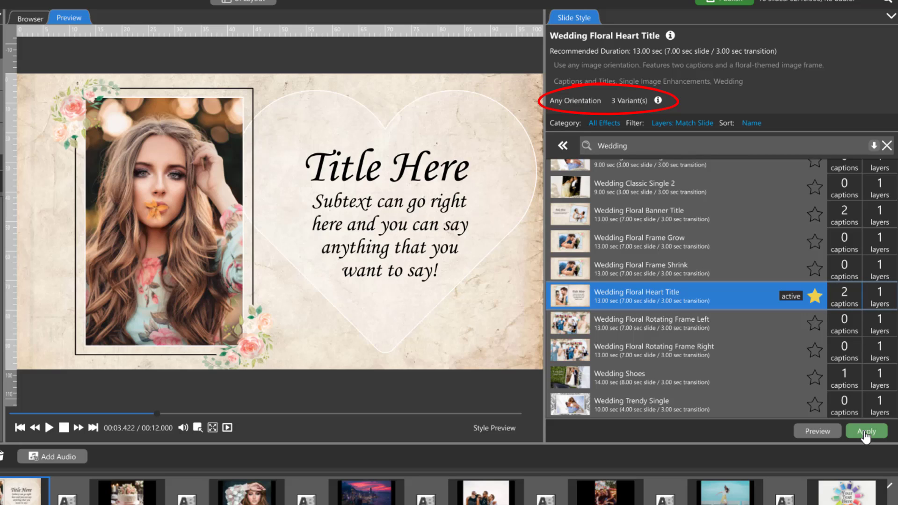
# Apply the same Wedding Floral Heart Title style to slide 4's cake photo
pyautogui.press('Right')
pyautogui.click(866, 436)
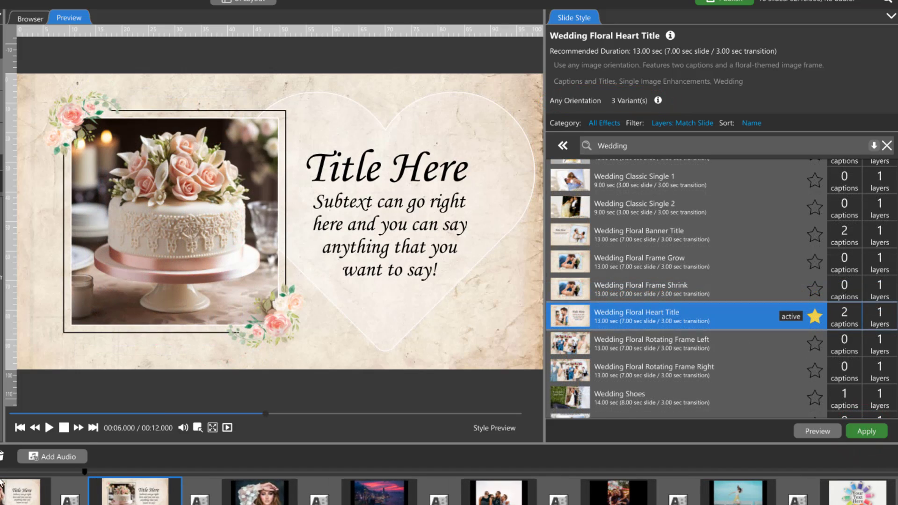
pyautogui.click(112, 493)
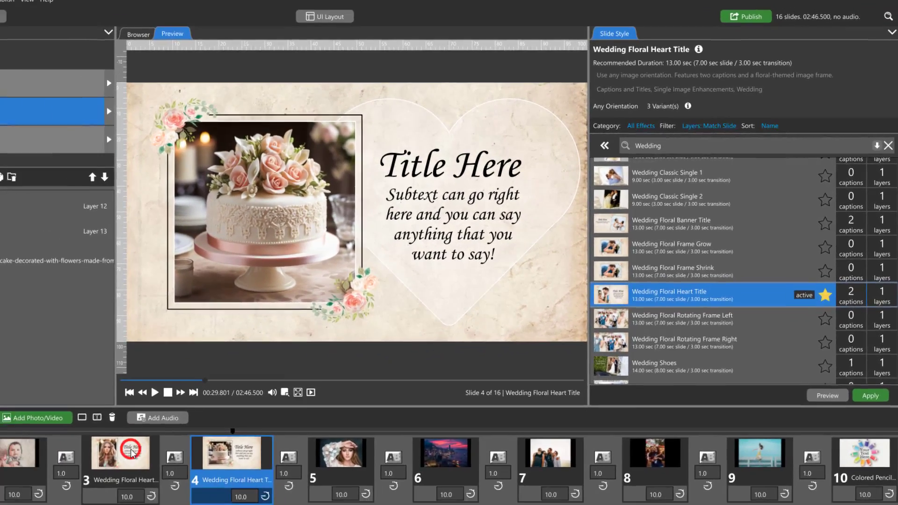
# On slide 3, open the portrait photo's settings and reset its crop to the full image
pyautogui.click(86, 473)
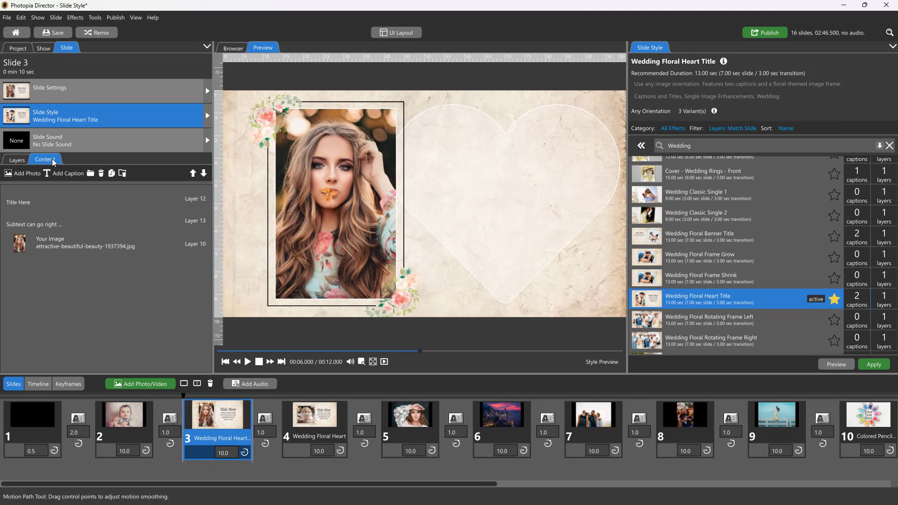
pyautogui.click(82, 247)
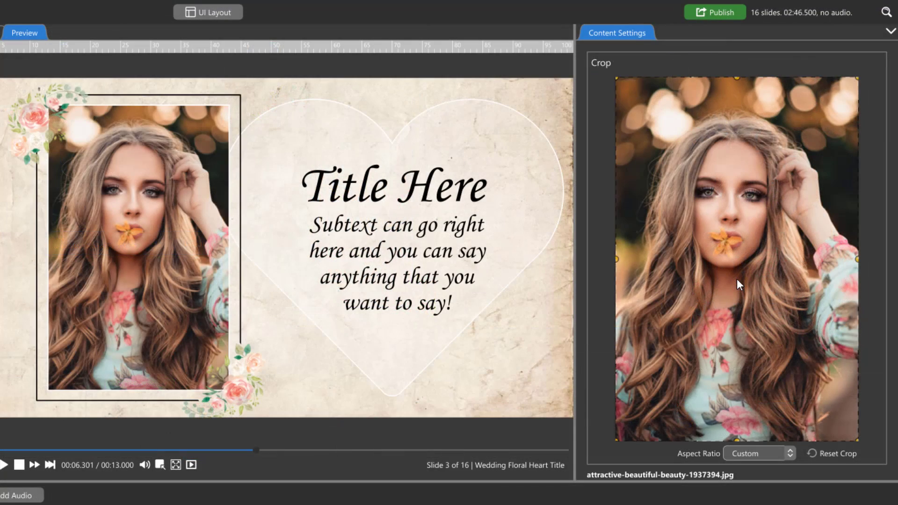
pyautogui.scroll(2, 737, 279)
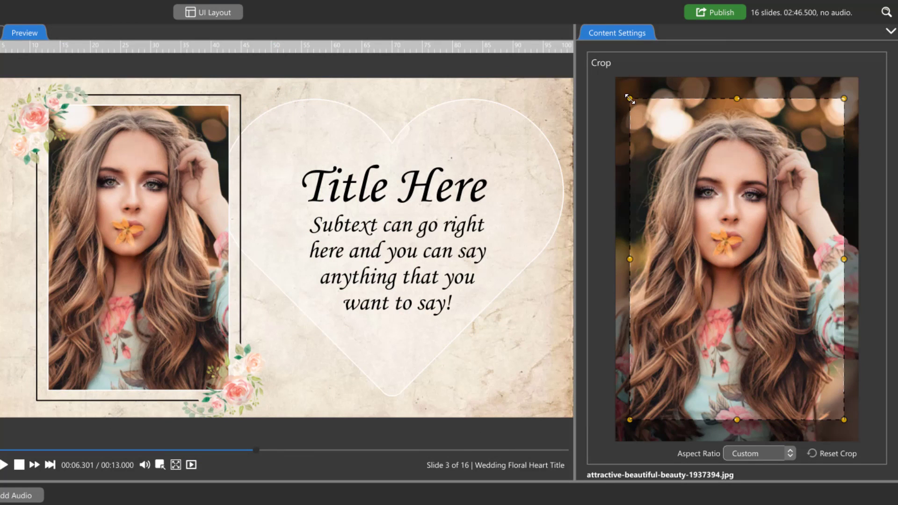
pyautogui.moveTo(628, 97); pyautogui.dragTo(688, 136)
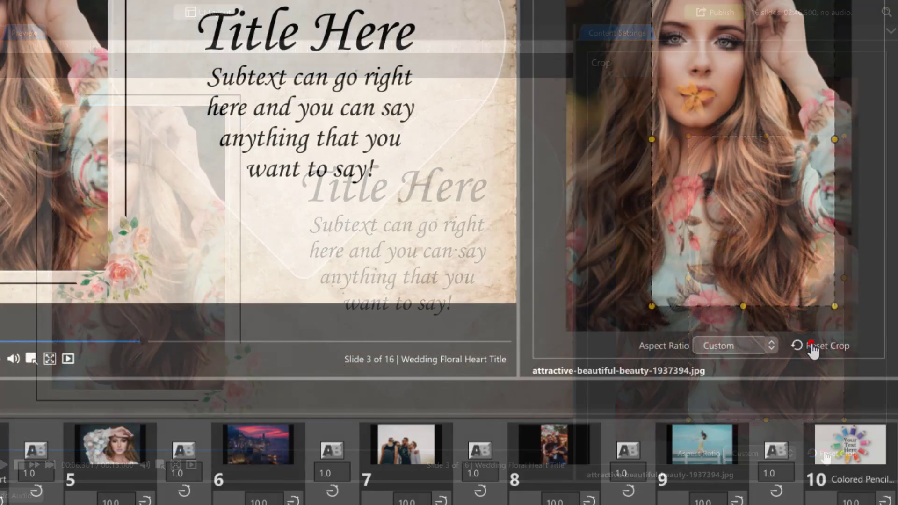
pyautogui.click(825, 454)
# Set the photo's crop aspect ratio to 2:3 and keep it at No Rotation
pyautogui.click(754, 346)
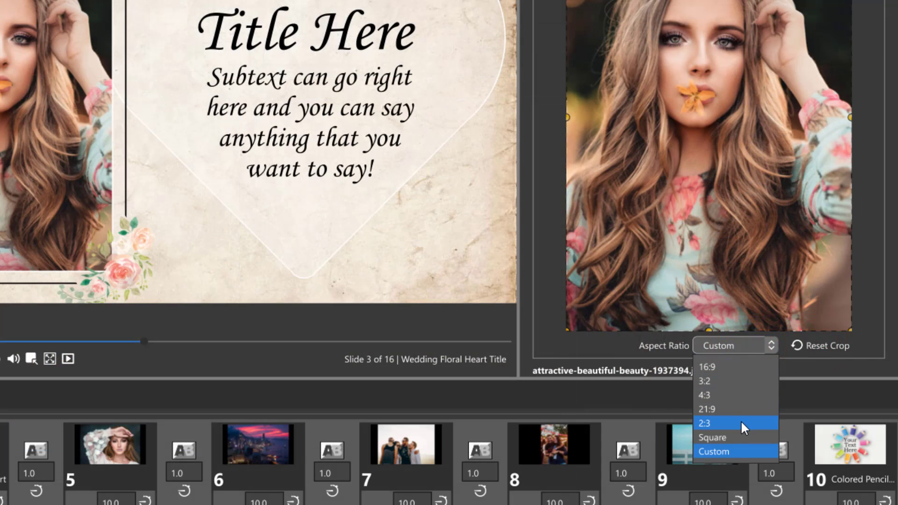
pyautogui.click(740, 423)
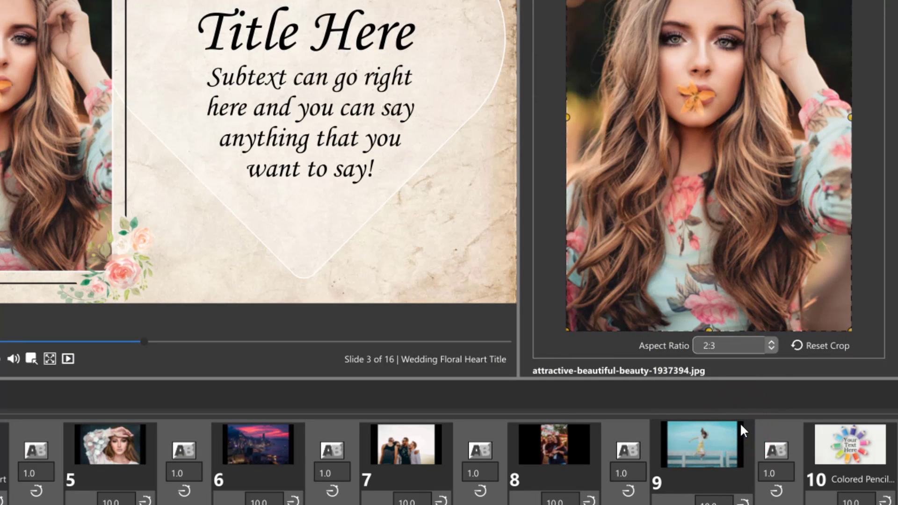
pyautogui.scroll(-7, 545, 307)
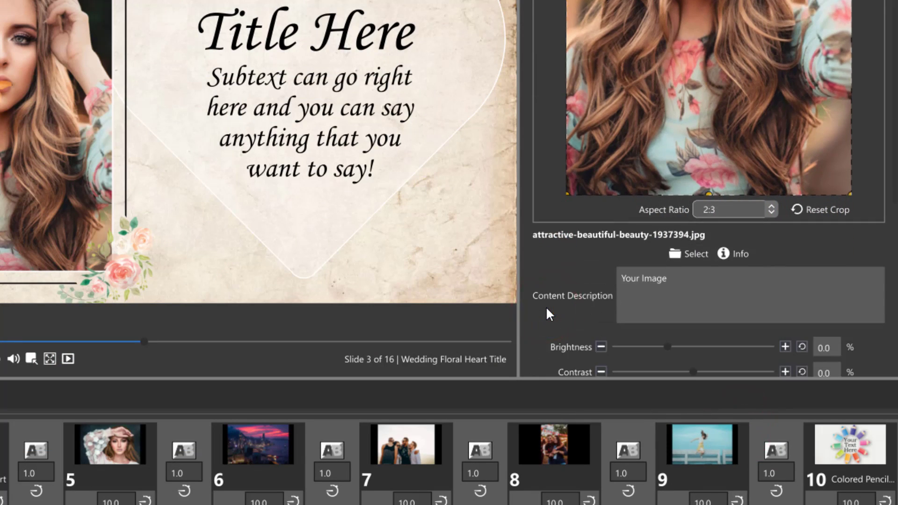
pyautogui.scroll(-3, 546, 306)
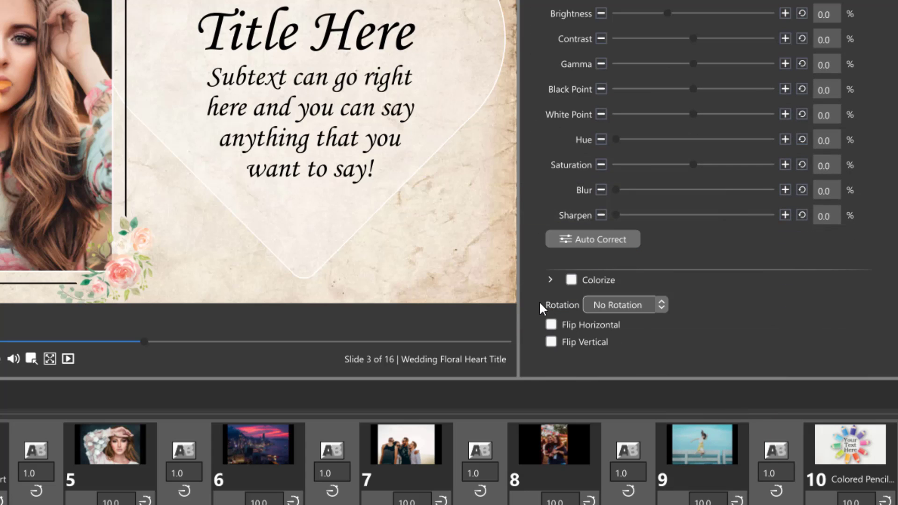
pyautogui.click(662, 307)
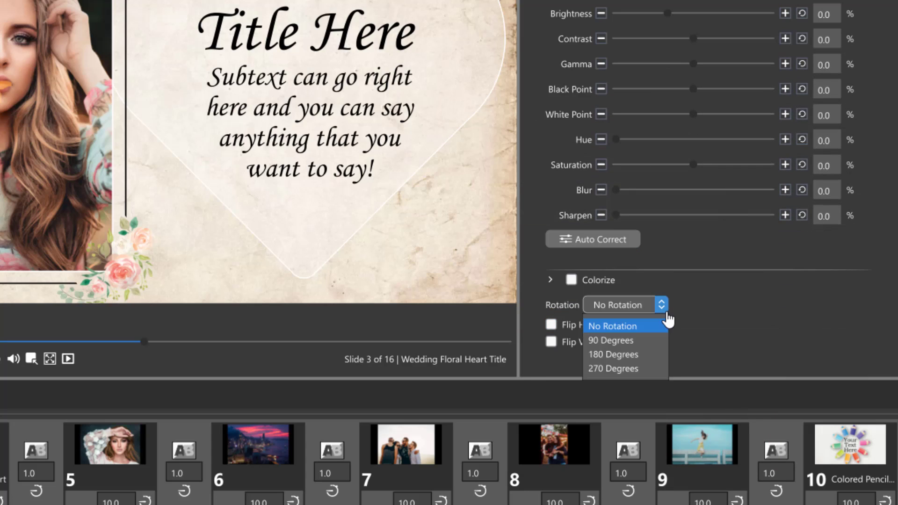
pyautogui.click(709, 319)
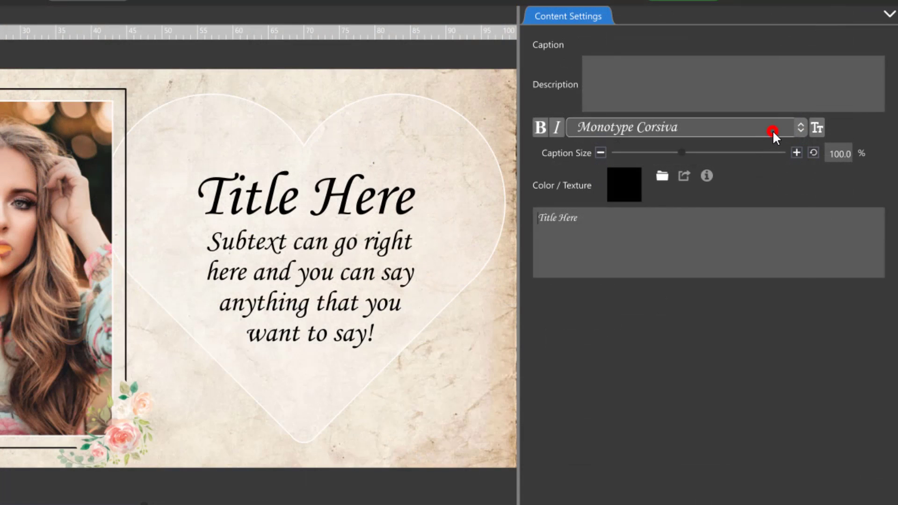
# Make the title coral Montserrat SemiBold at 106.8% size, reading 'Bride Name'
pyautogui.click(772, 130)
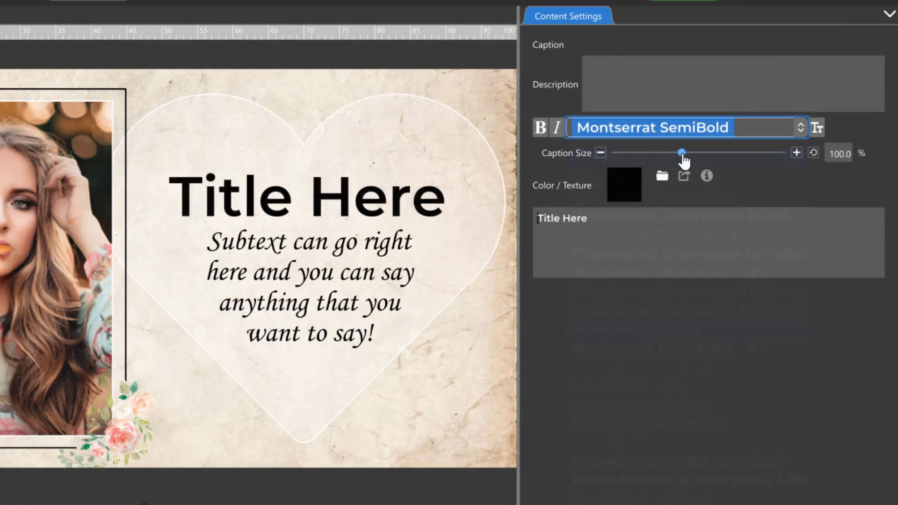
pyautogui.moveTo(681, 153)
pyautogui.mouseDown()
pyautogui.moveTo(659, 156)
pyautogui.moveTo(672, 163)
pyautogui.mouseUp()
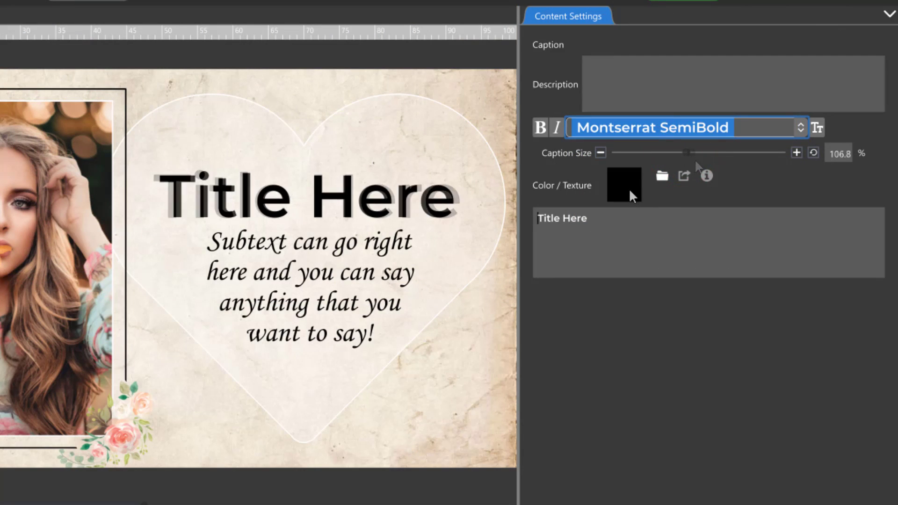
pyautogui.click(629, 189)
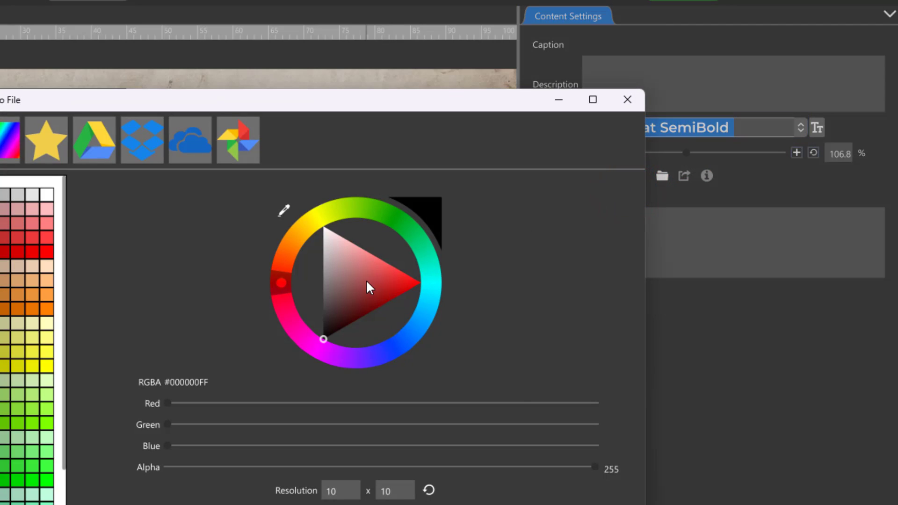
pyautogui.click(365, 279)
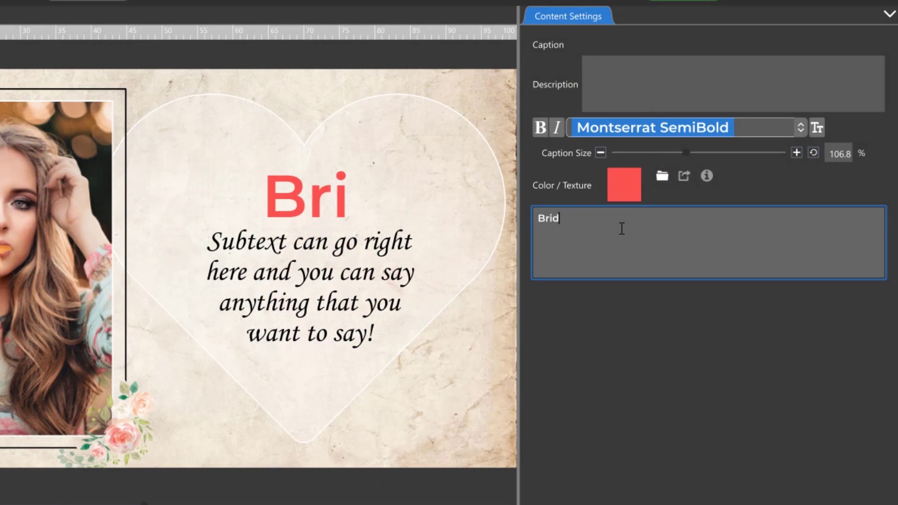
pyautogui.write('de Name')
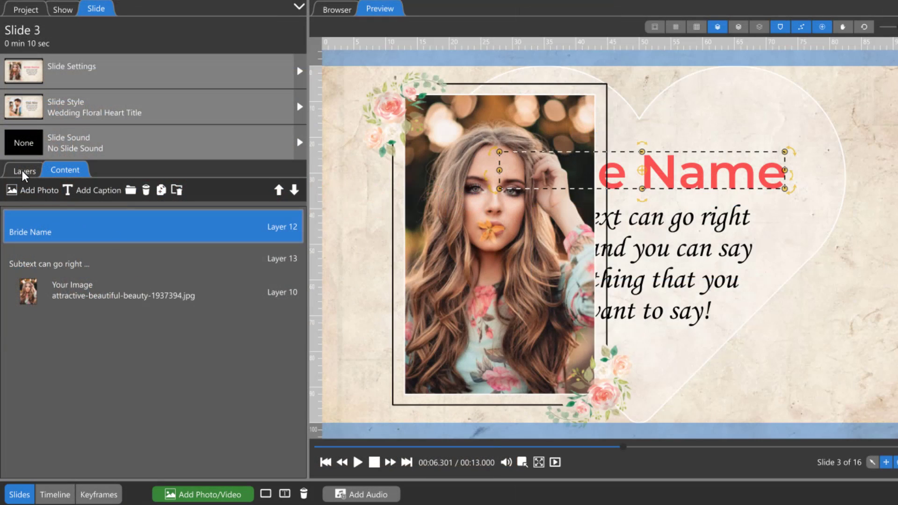
# Select the Subtext layer in the Text Group and raise its line spacing to 179
pyautogui.click(23, 172)
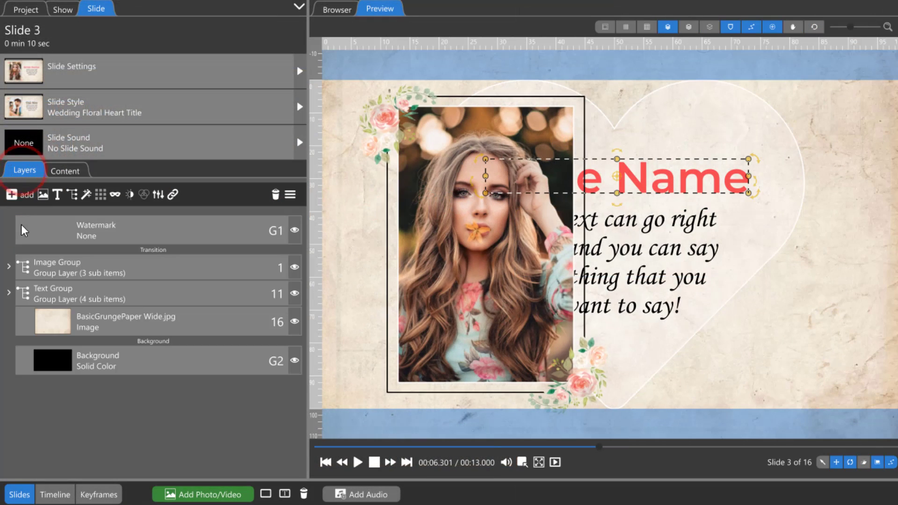
pyautogui.click(9, 293)
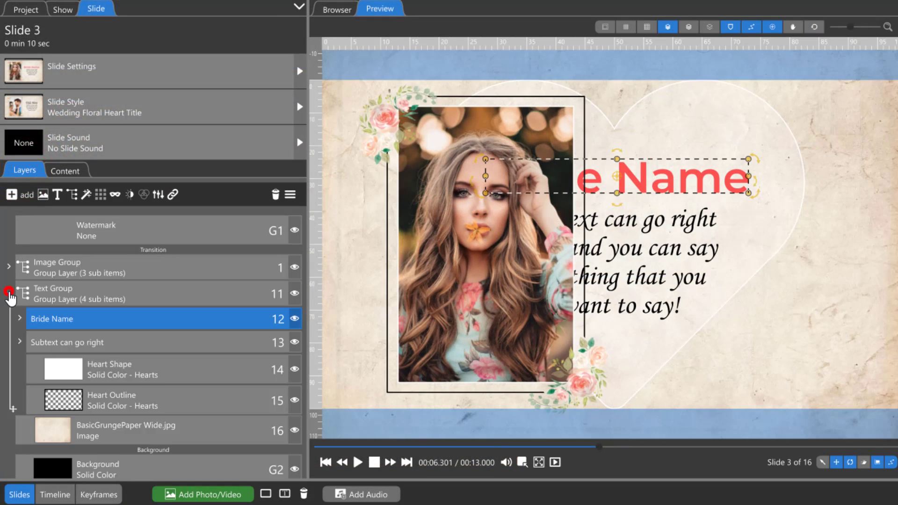
pyautogui.click(91, 343)
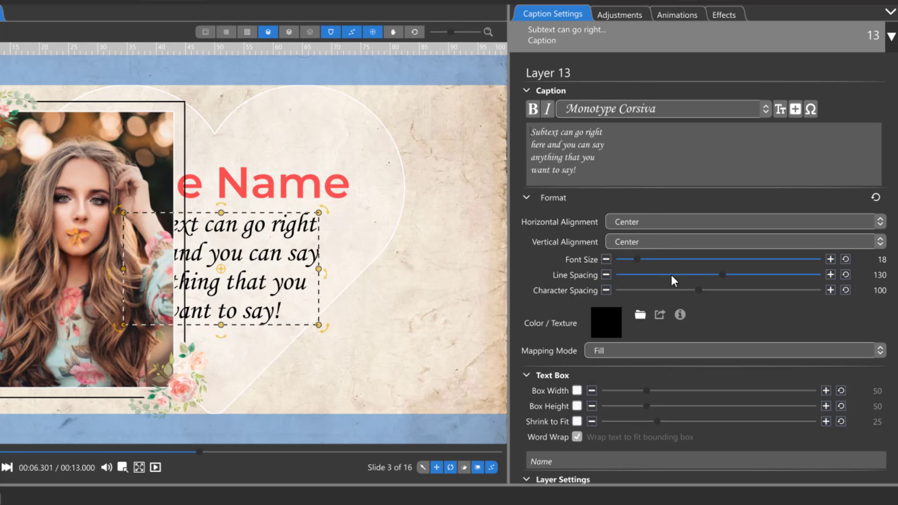
pyautogui.moveTo(719, 275); pyautogui.dragTo(734, 292)
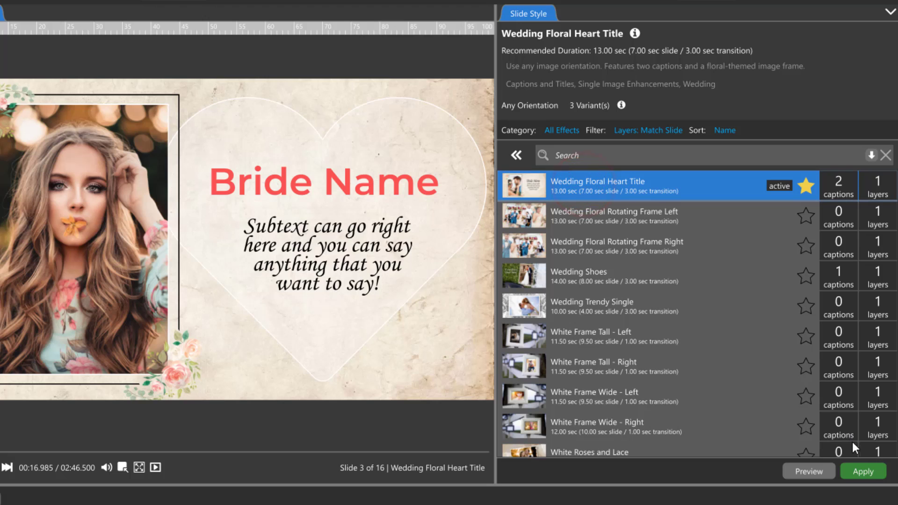
# Reapply Wedding Floral Heart Title, confirming the discard of slide 3 edits, then choose No Style
pyautogui.click(869, 471)
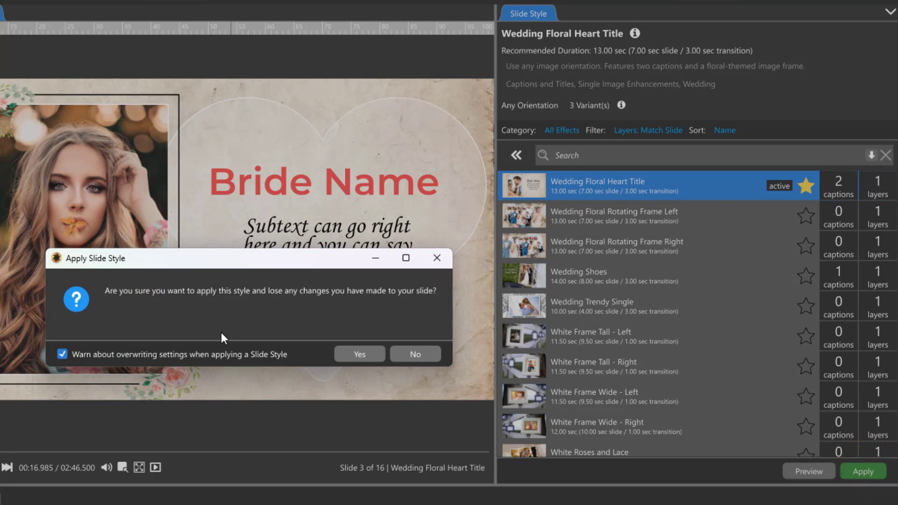
pyautogui.click(358, 354)
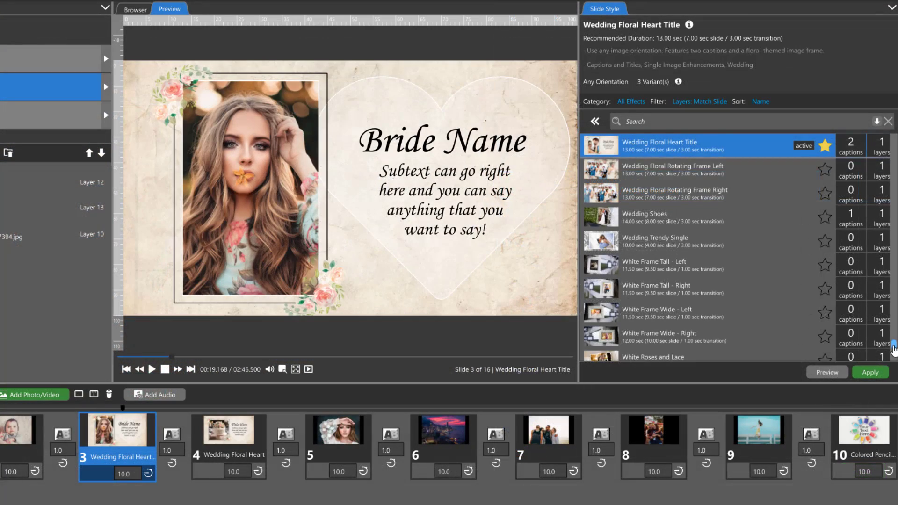
pyautogui.moveTo(893, 348); pyautogui.dragTo(894, 139)
pyautogui.click(663, 149)
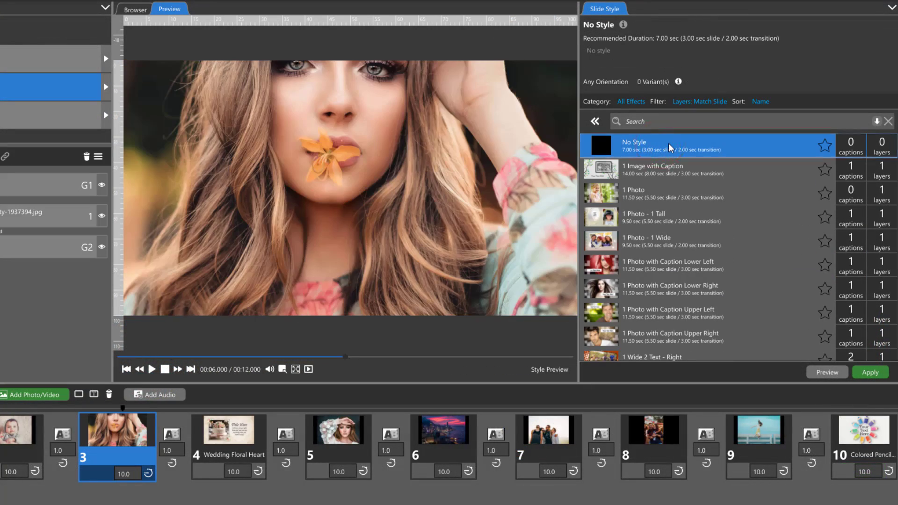